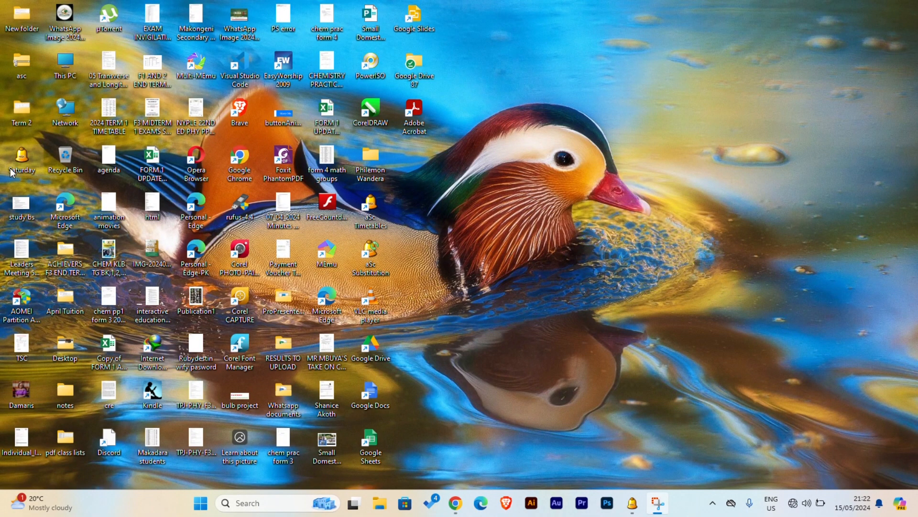
# - Open the Saturday timetable file from the desktop and start a new, blank timetable
pyautogui.doubleClick(22, 159)
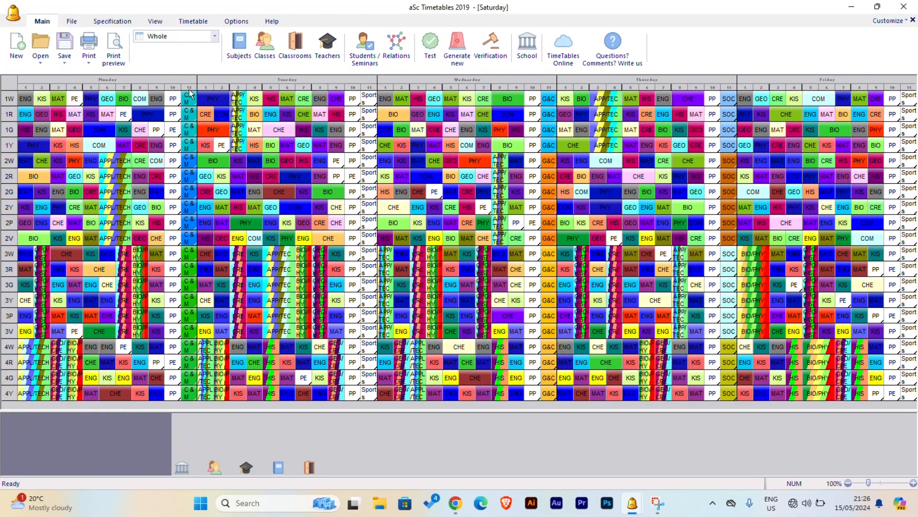
pyautogui.click(140, 117)
pyautogui.click(71, 22)
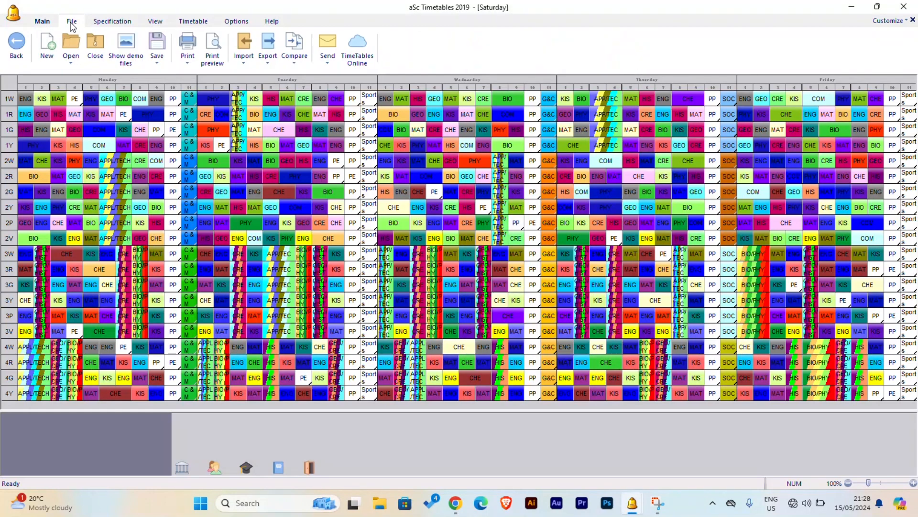
pyautogui.click(46, 48)
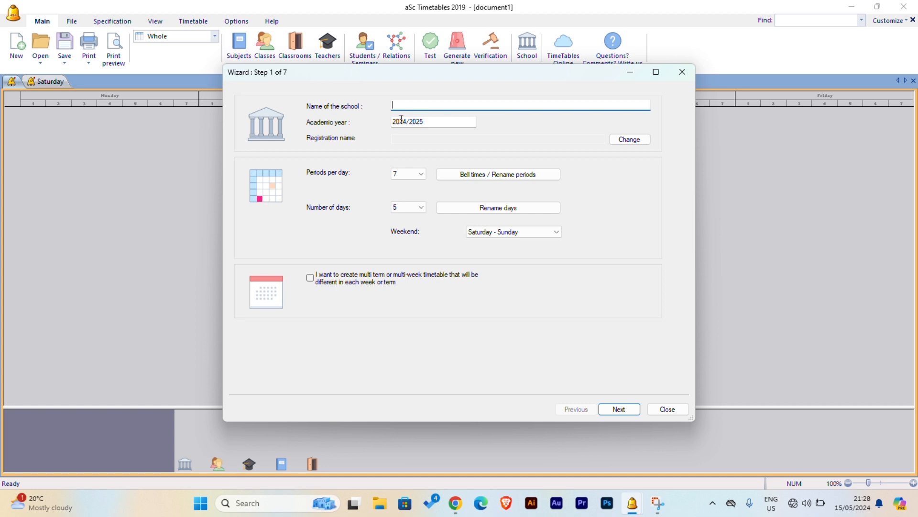
# - Enter EXCELLENT SCHOOL as the school name and set the academic year to 2024
pyautogui.write('EXCELLENT SCHOOL')
pyautogui.click(427, 126)
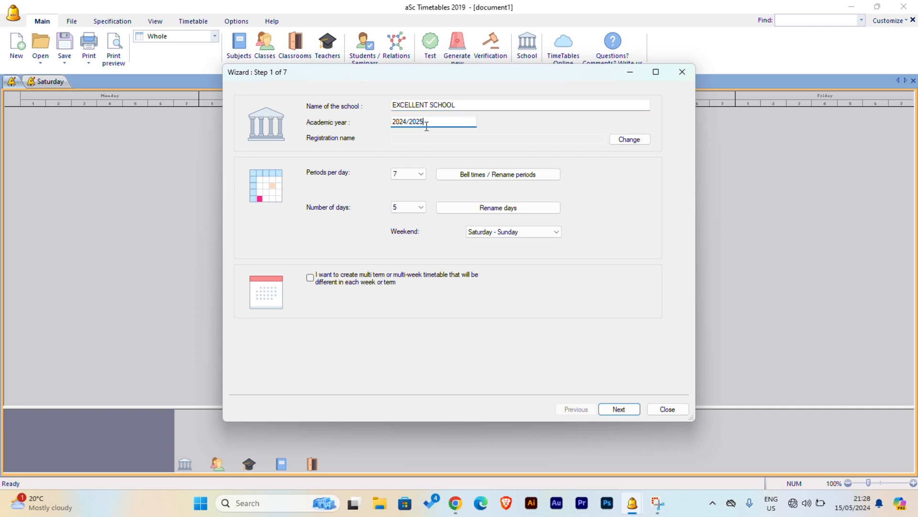
pyautogui.press('BackSpace')
pyautogui.press('BackSpace')
pyautogui.press('BackSpace')
pyautogui.press('BackSpace')
# - Set the number of periods per day to 11 and accept the change of lesson count
pyautogui.click(421, 174)
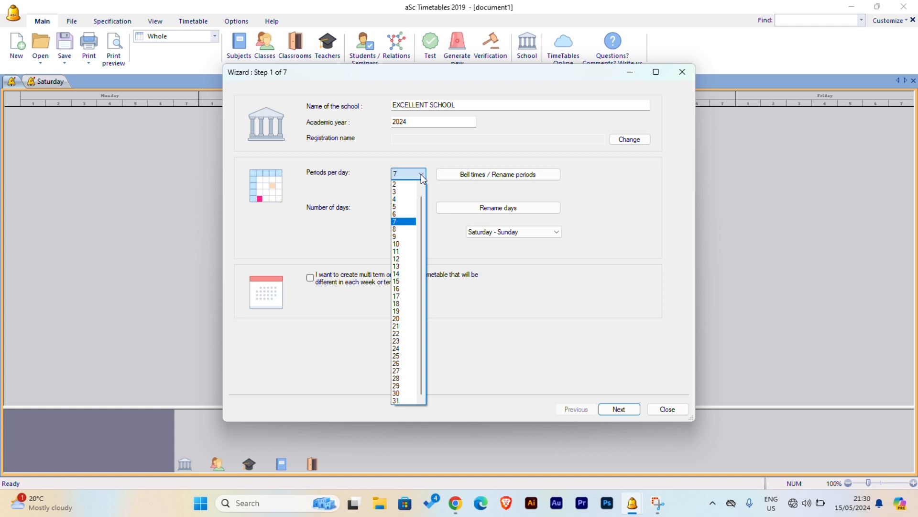
pyautogui.click(402, 252)
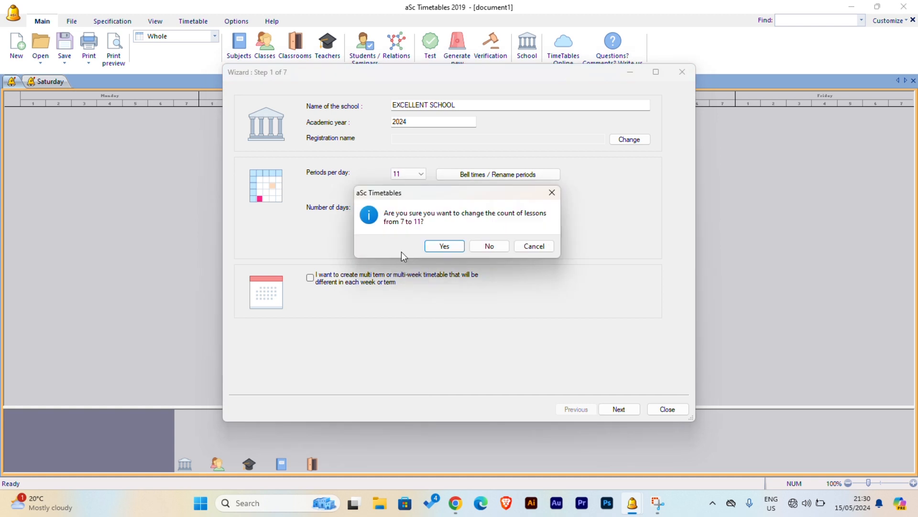
pyautogui.click(444, 247)
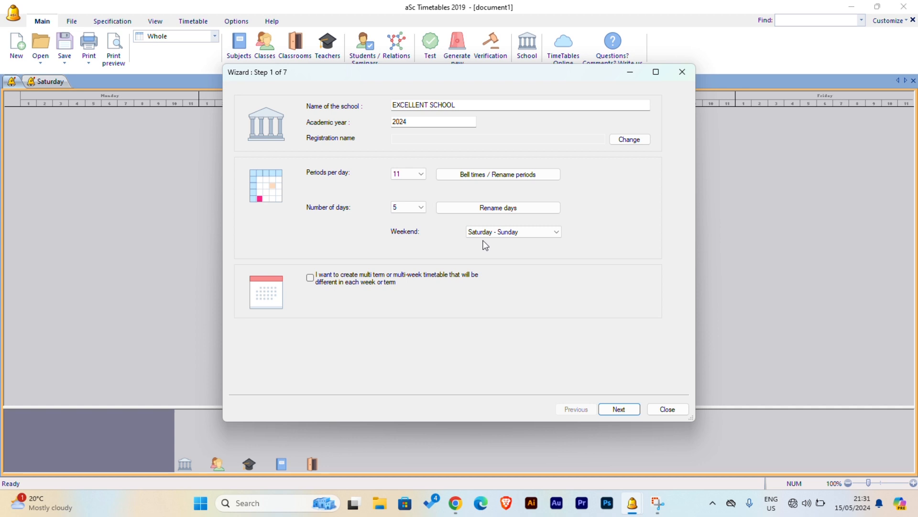
# - Open the bell times list and set the end of period 1 to 8:40
pyautogui.click(506, 175)
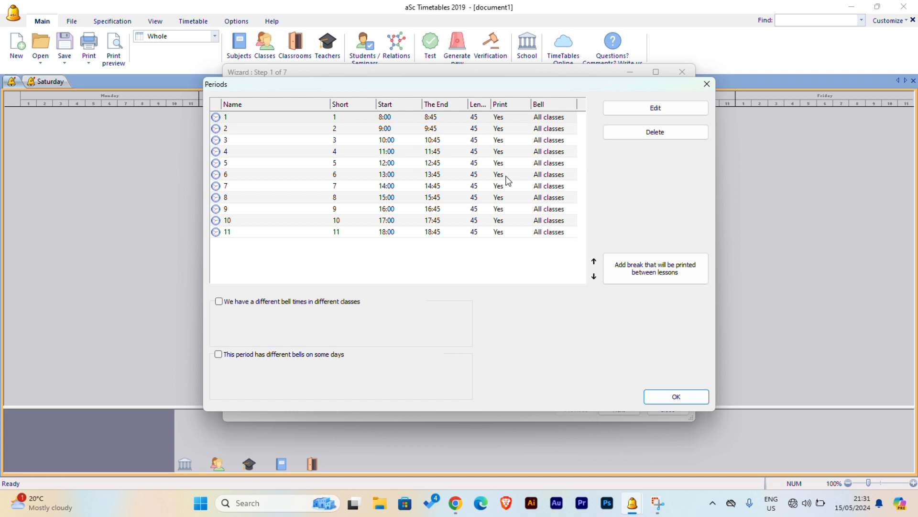
pyautogui.click(387, 120)
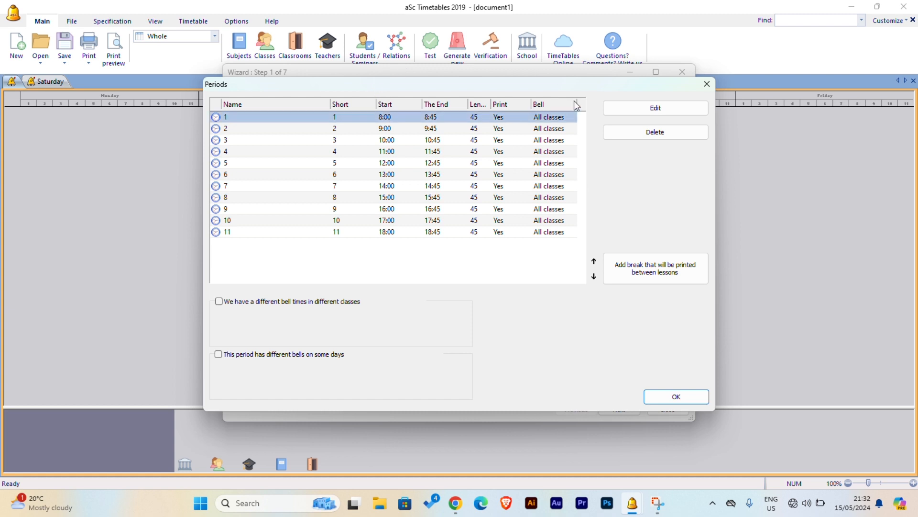
pyautogui.click(653, 108)
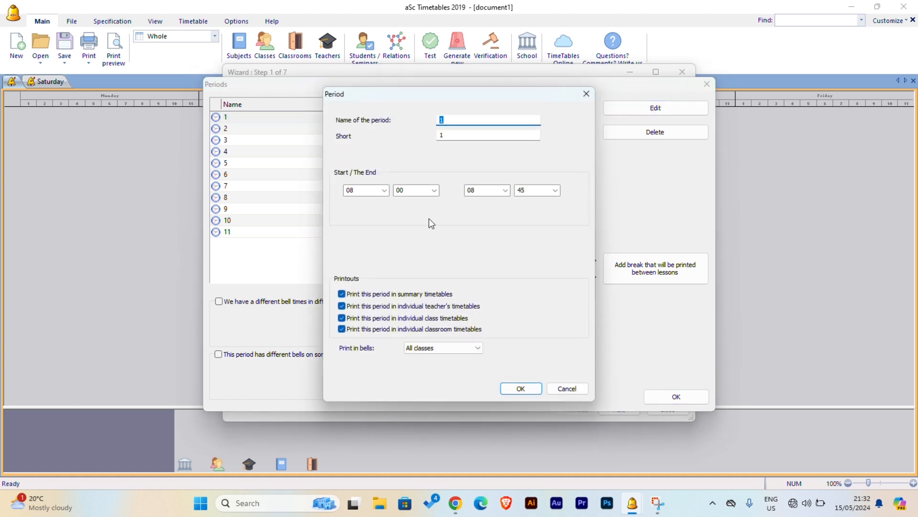
pyautogui.click(554, 189)
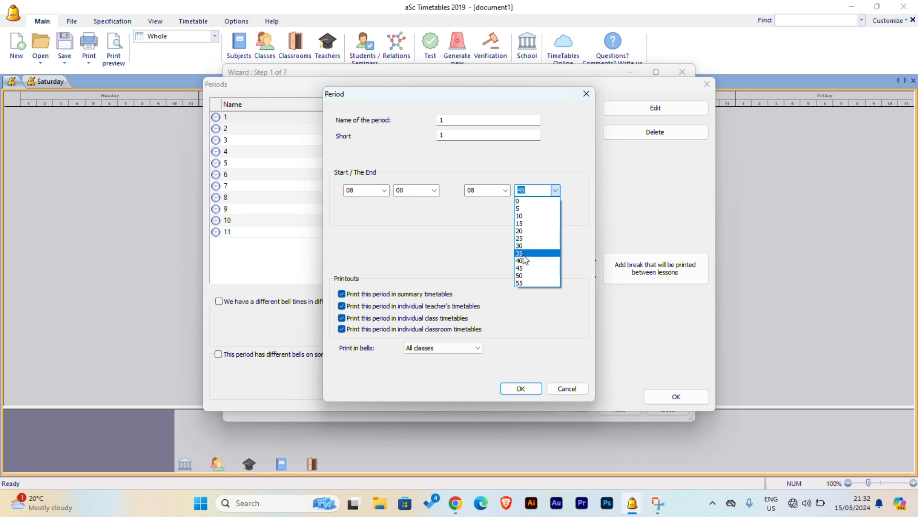
pyautogui.click(473, 244)
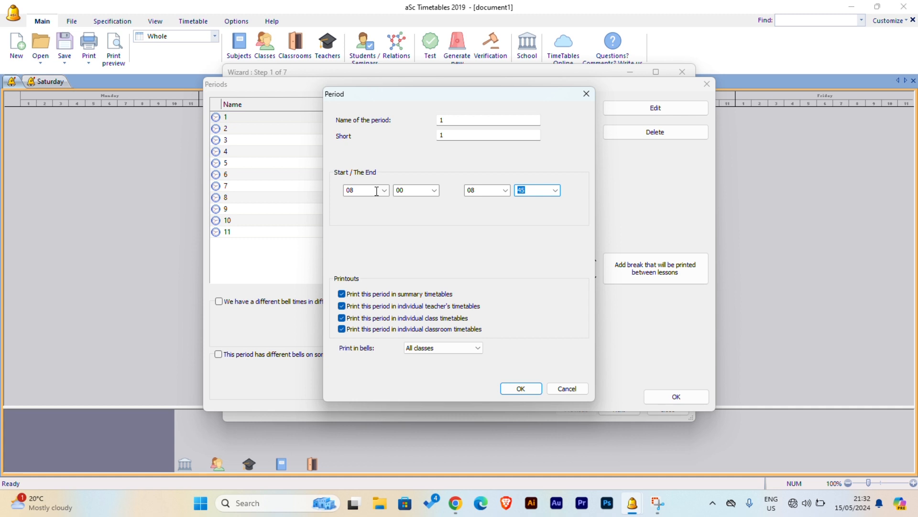
pyautogui.click(555, 190)
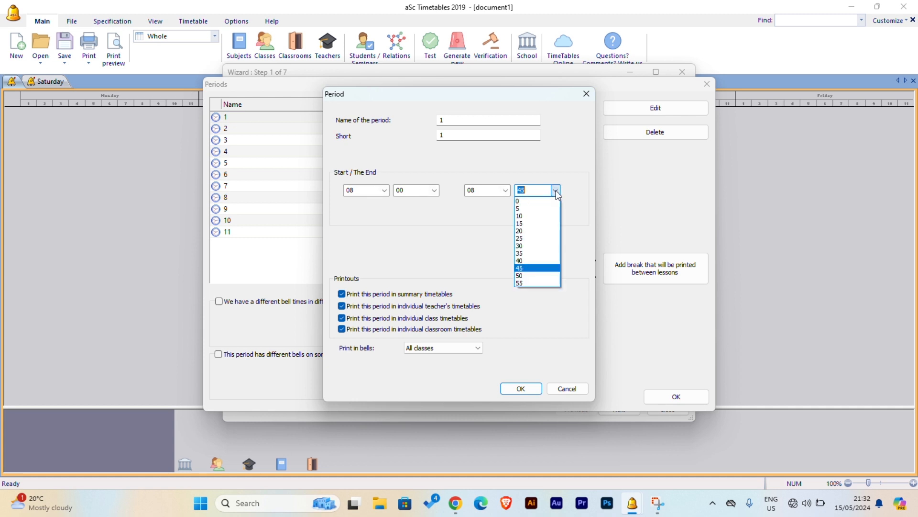
pyautogui.click(525, 260)
pyautogui.click(521, 389)
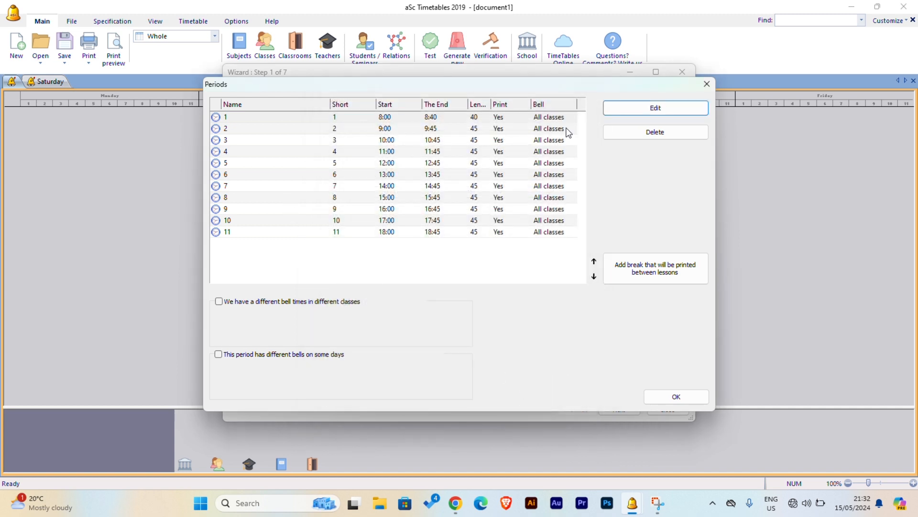
# - Set period 2 to start at 8:40 and end at 9:20
pyautogui.click(323, 132)
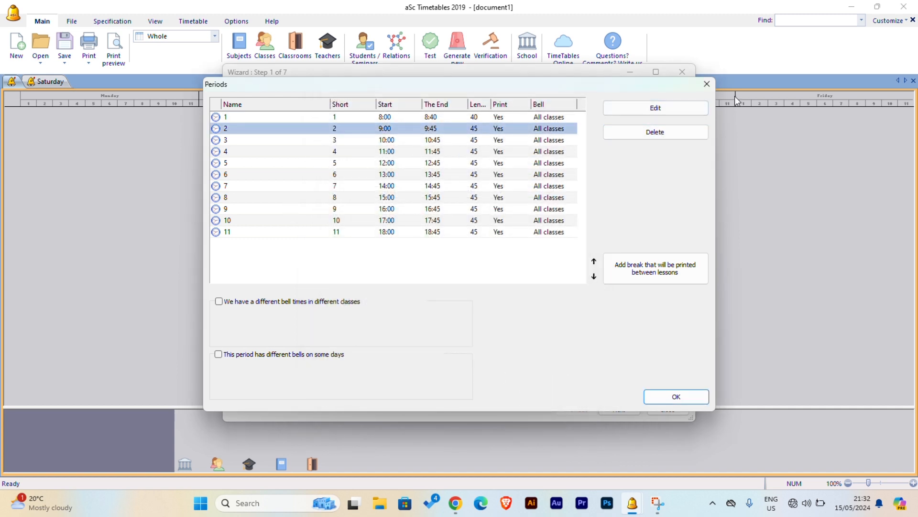
pyautogui.click(658, 109)
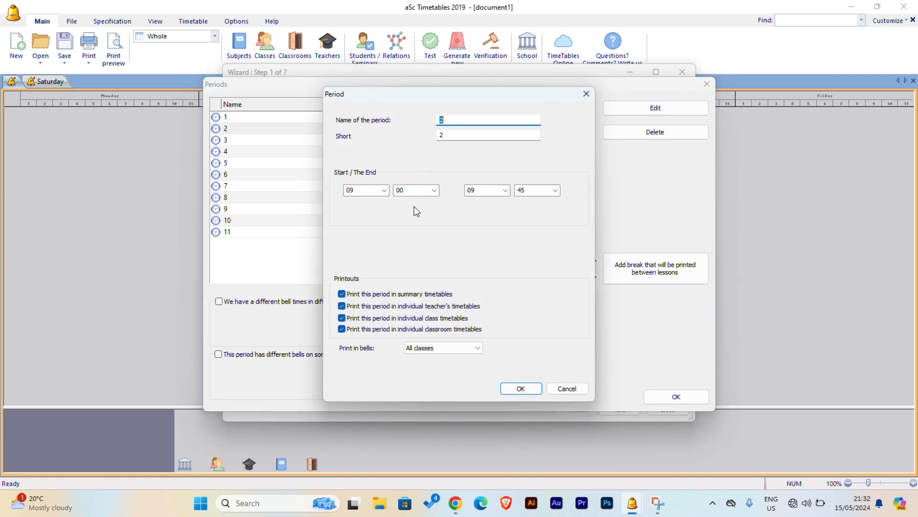
pyautogui.click(384, 190)
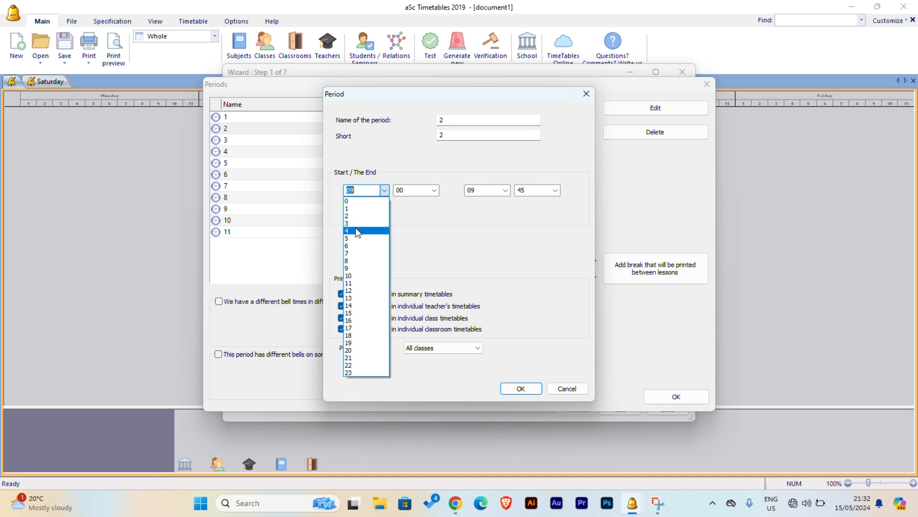
pyautogui.click(357, 261)
pyautogui.click(434, 190)
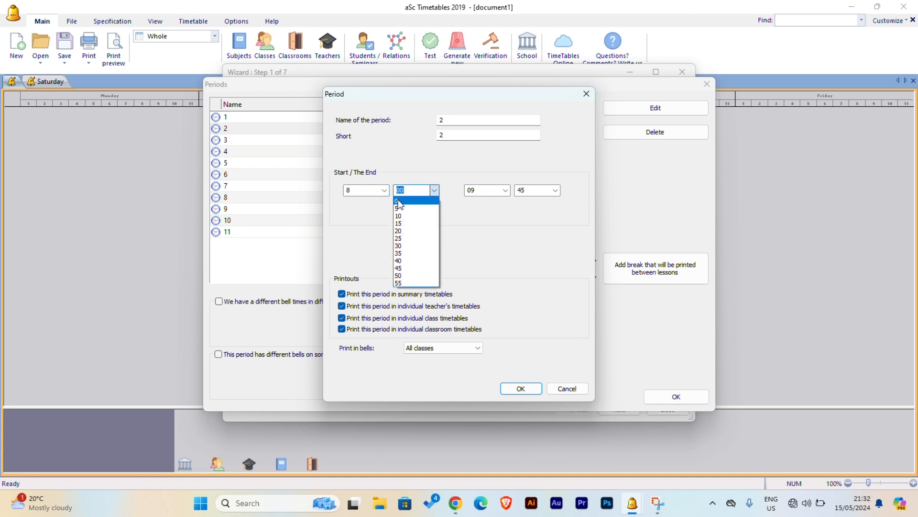
pyautogui.click(401, 261)
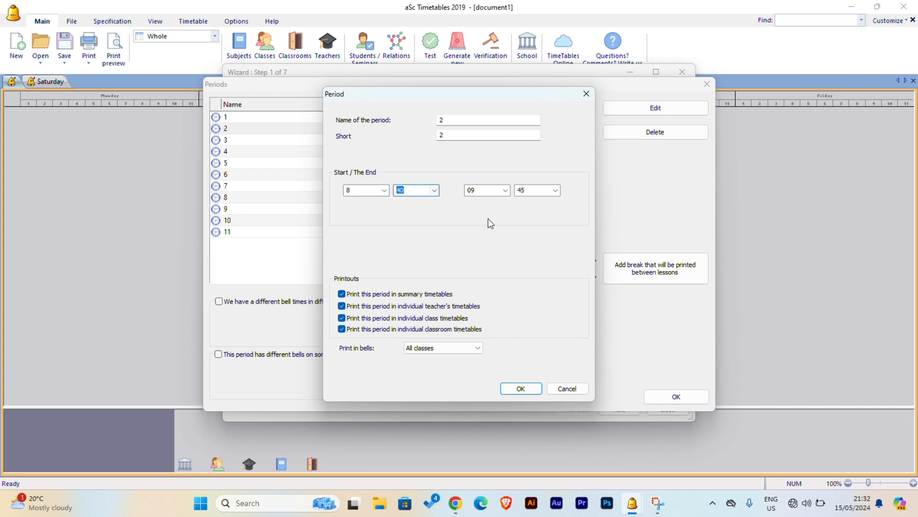
pyautogui.click(510, 189)
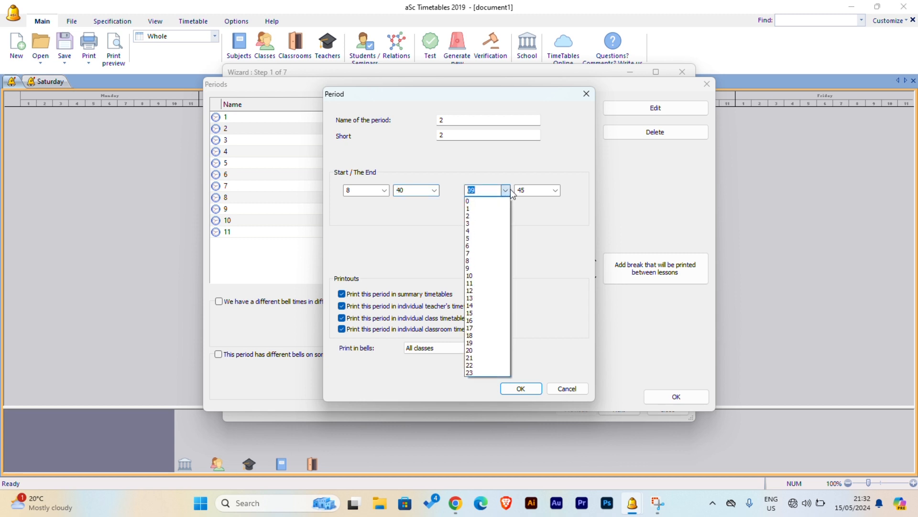
pyautogui.click(555, 190)
pyautogui.click(554, 190)
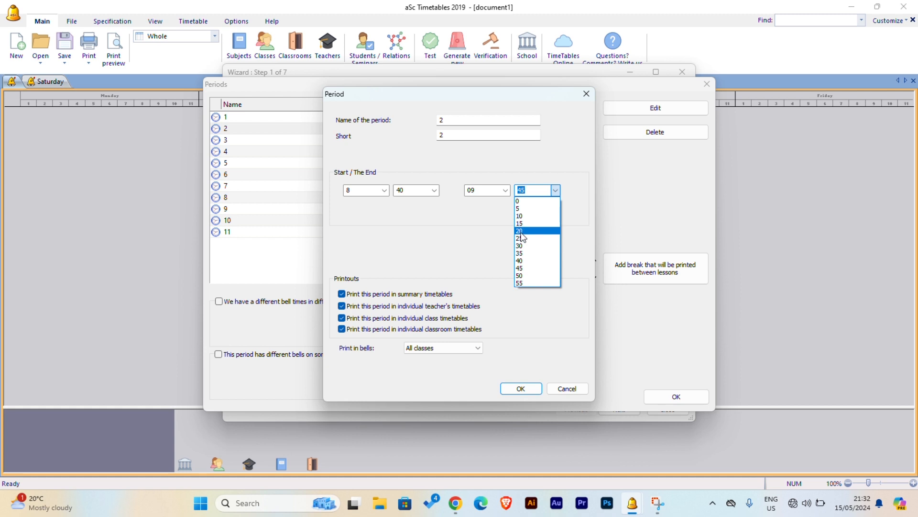
pyautogui.click(520, 232)
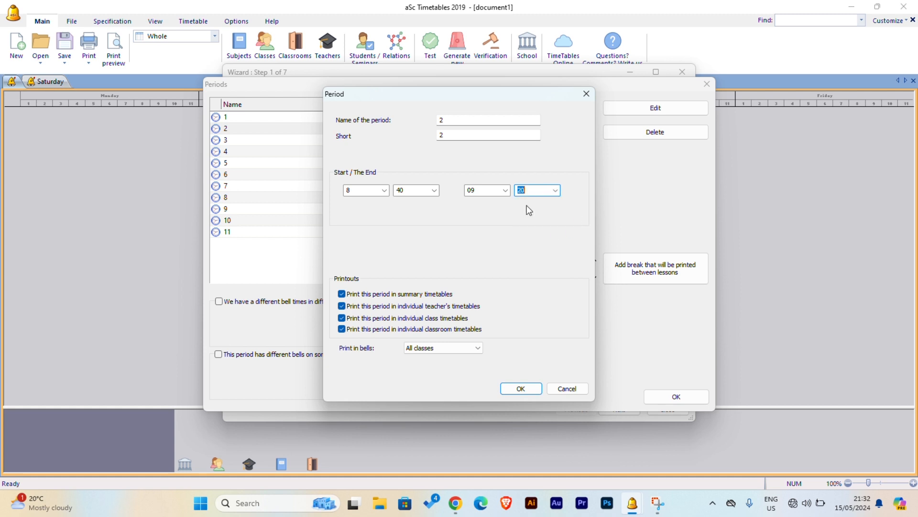
pyautogui.click(522, 389)
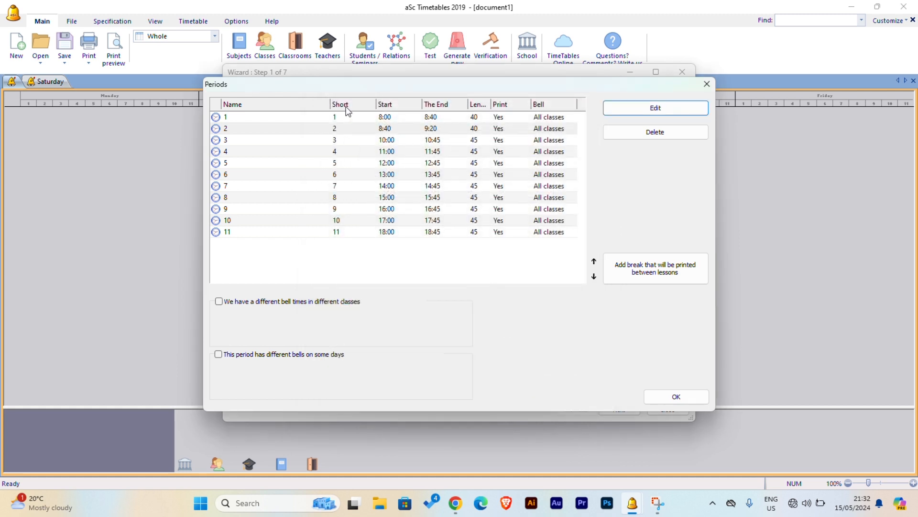
# - Open period 3 for editing and set its start time to 9:30
pyautogui.click(348, 143)
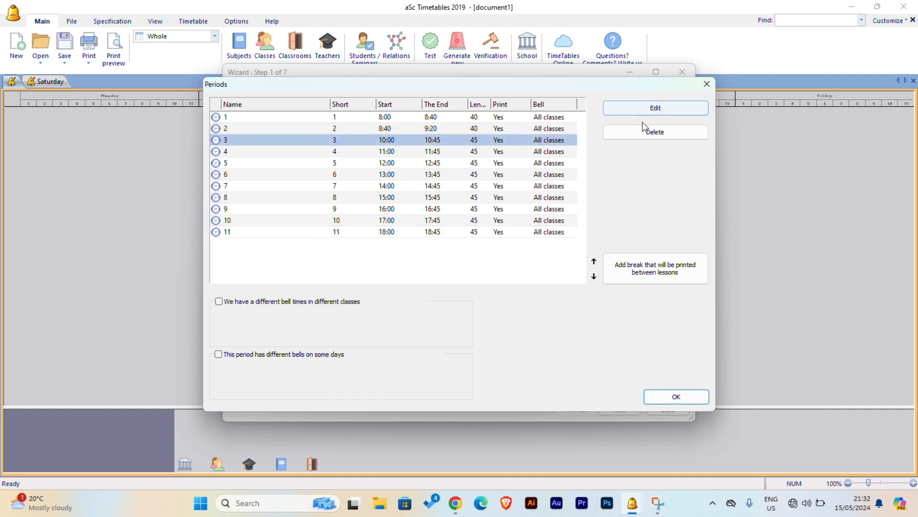
pyautogui.click(653, 110)
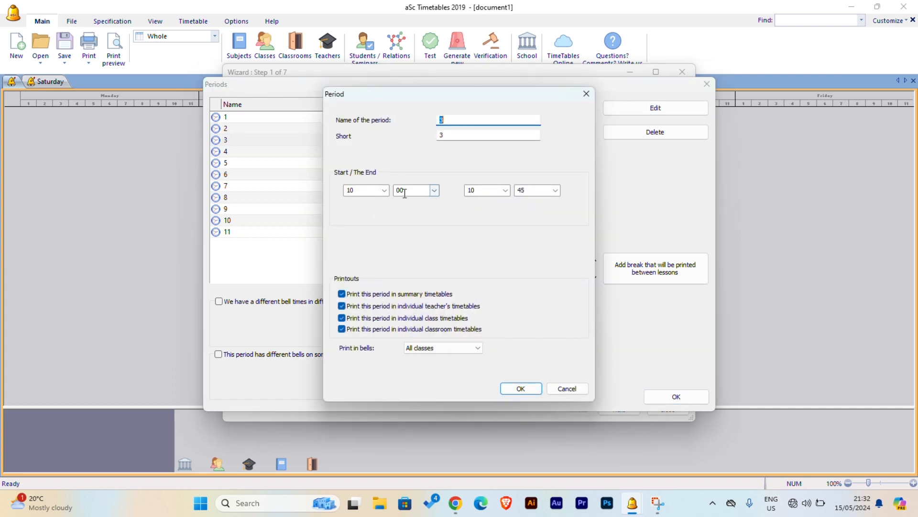
pyautogui.click(384, 191)
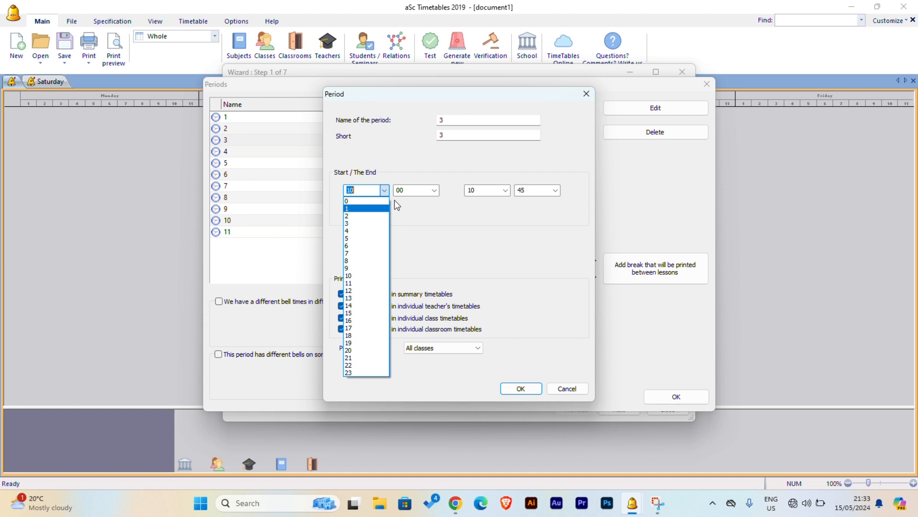
pyautogui.click(384, 190)
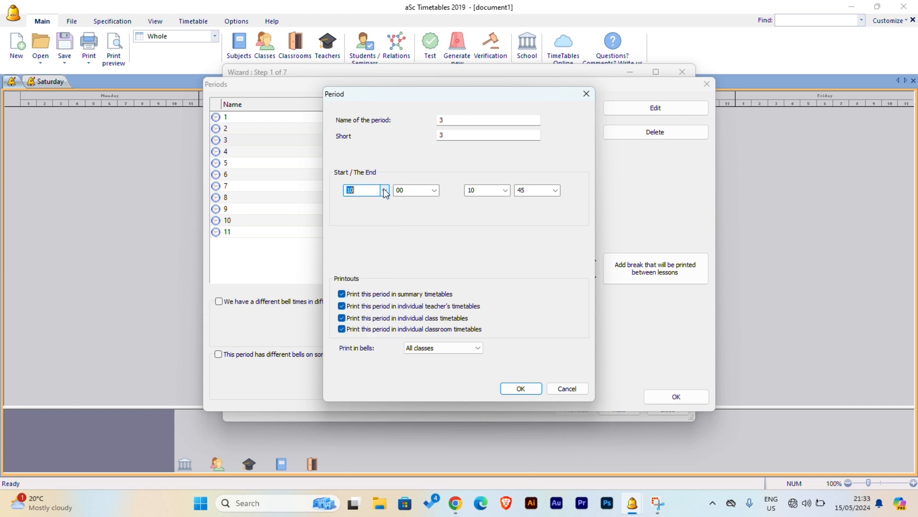
pyautogui.click(384, 190)
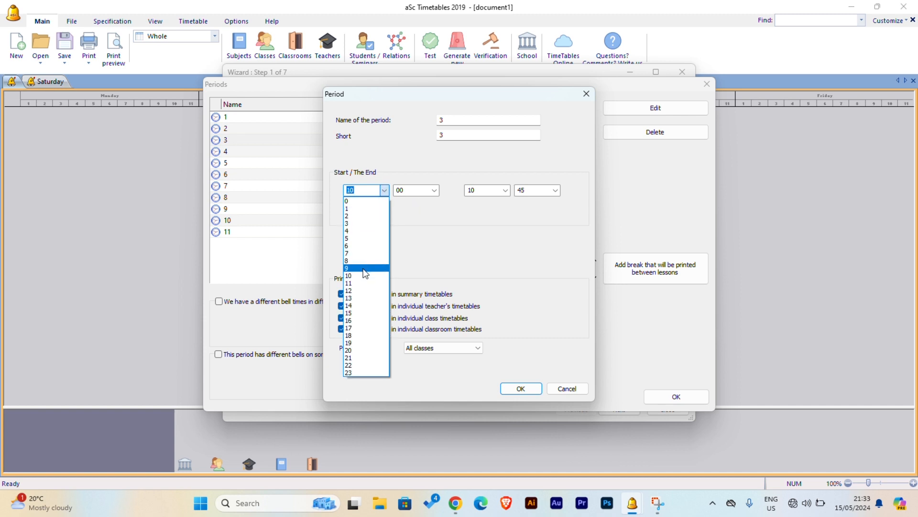
pyautogui.click(362, 269)
pyautogui.click(434, 191)
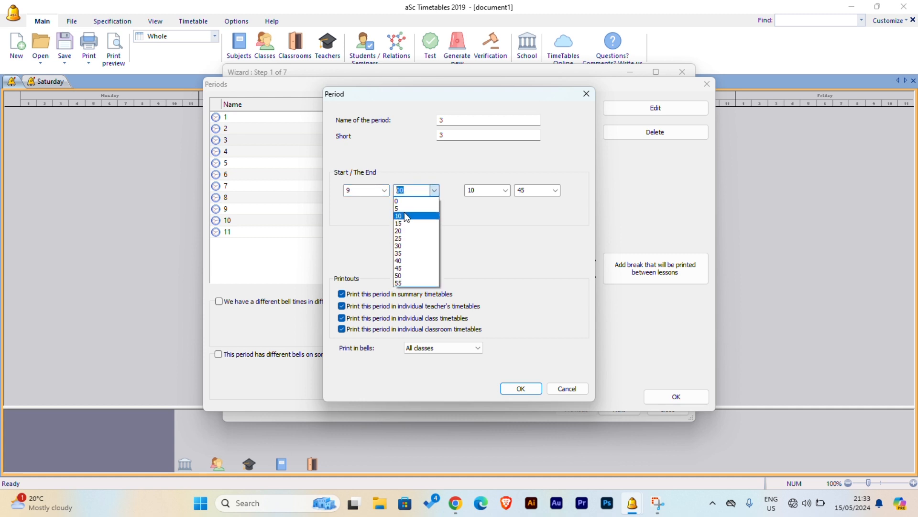
pyautogui.click(400, 244)
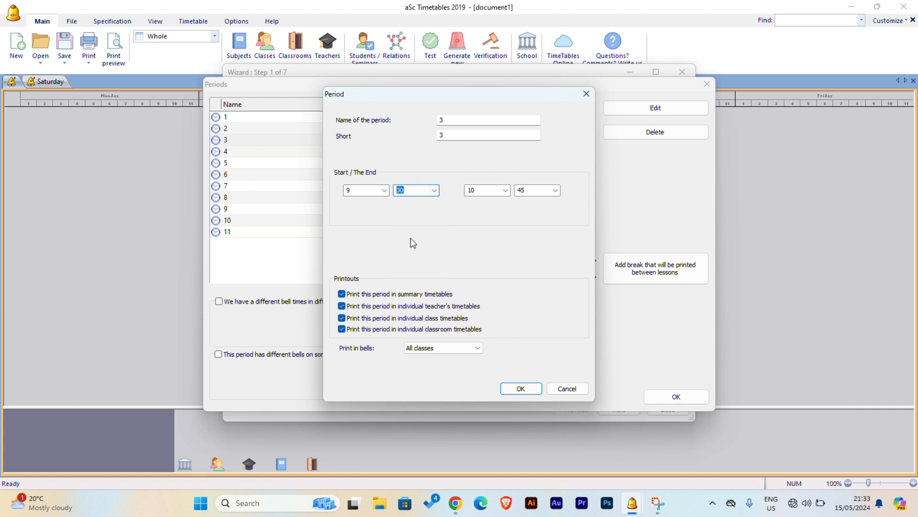
# - Set the end time of period 3 to 10:10 and save the period
pyautogui.click(505, 192)
pyautogui.click(504, 193)
pyautogui.click(488, 272)
pyautogui.click(554, 191)
pyautogui.click(554, 190)
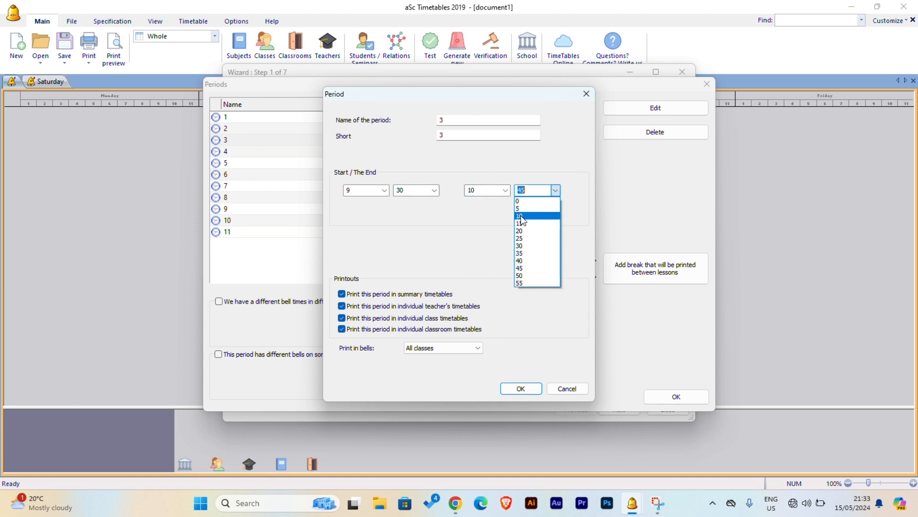
pyautogui.click(521, 216)
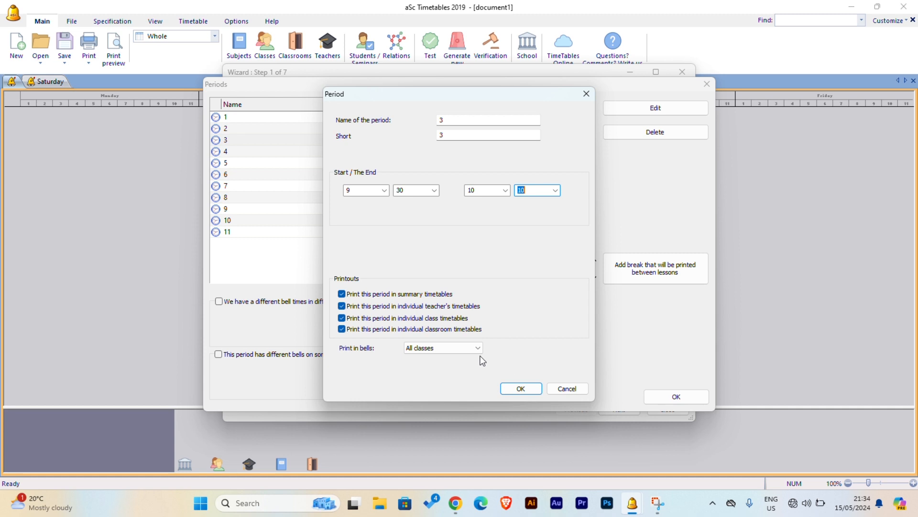
pyautogui.click(519, 390)
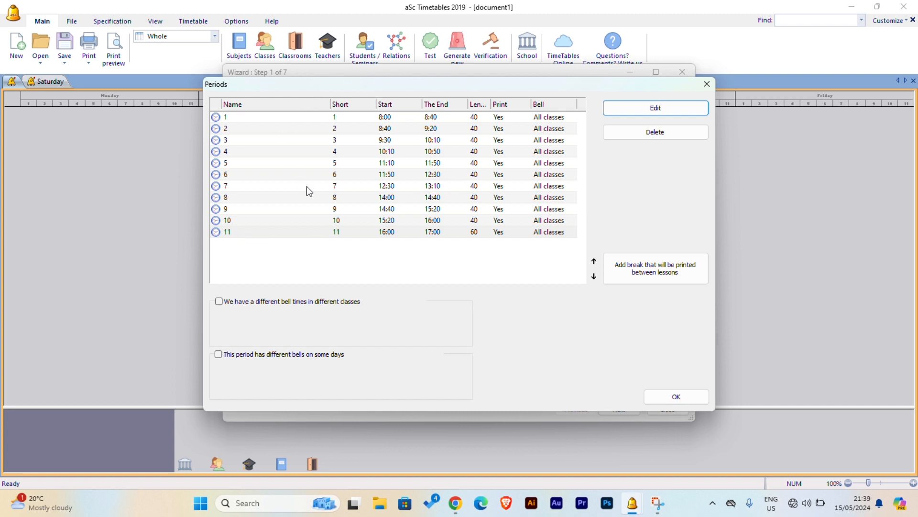
# - Add a printed break named SHORT BEAK with the short name SB, positioned before period 3
pyautogui.click(424, 12)
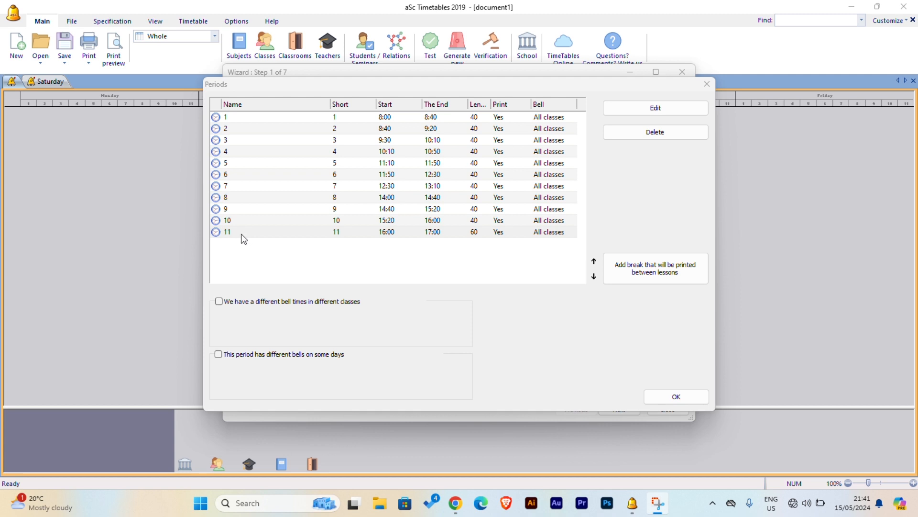
pyautogui.click(675, 279)
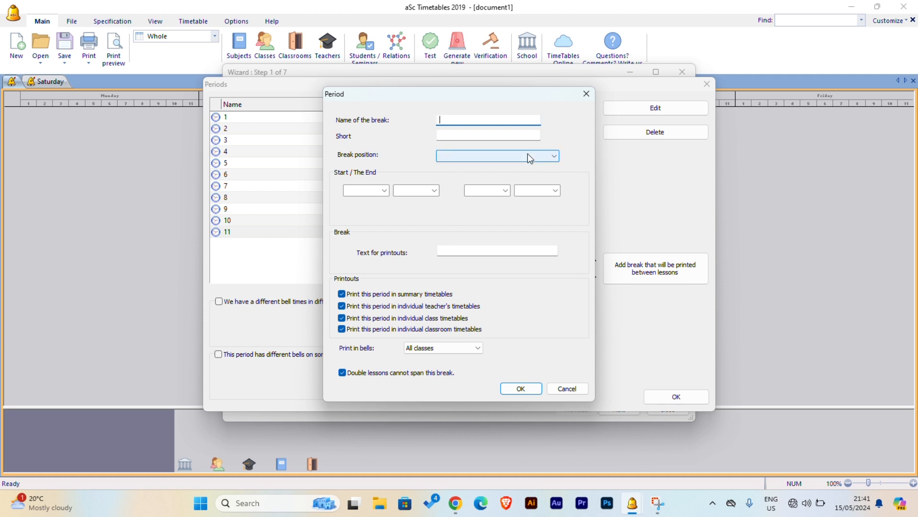
pyautogui.write('SHORT BEAK')
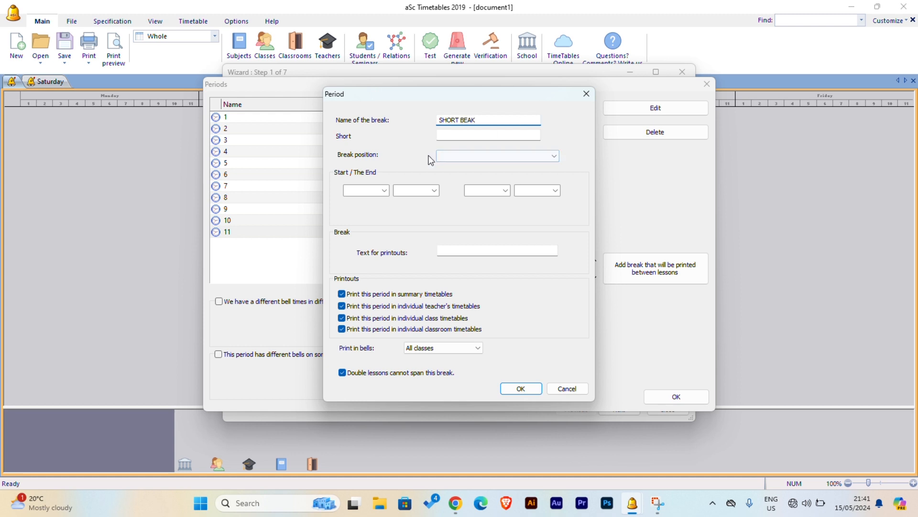
pyautogui.click(445, 136)
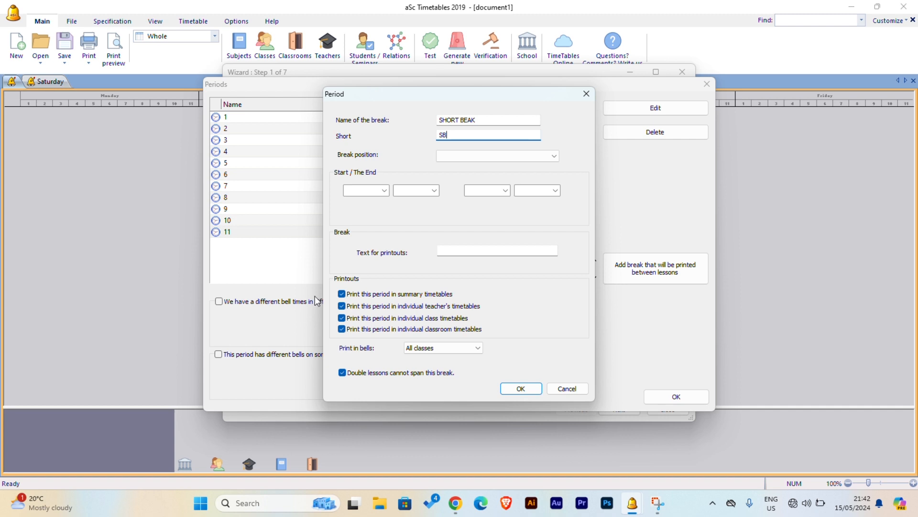
pyautogui.click(555, 157)
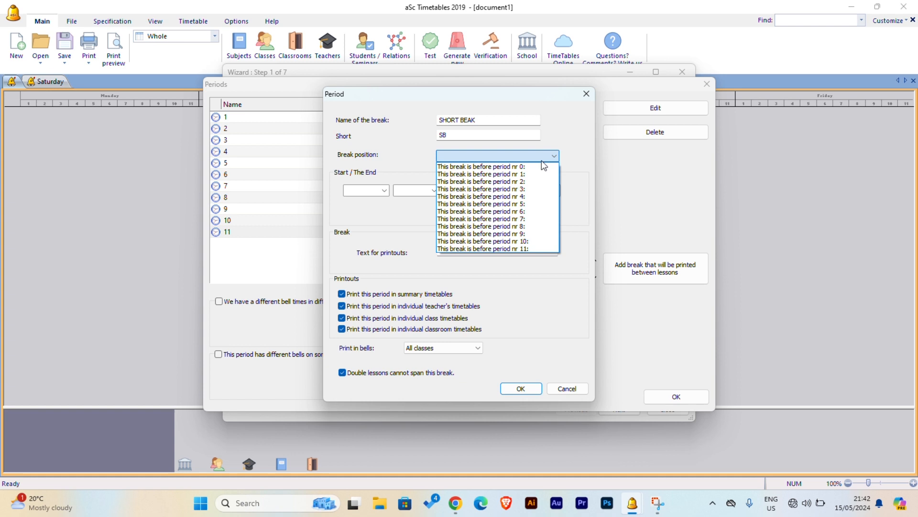
pyautogui.click(527, 187)
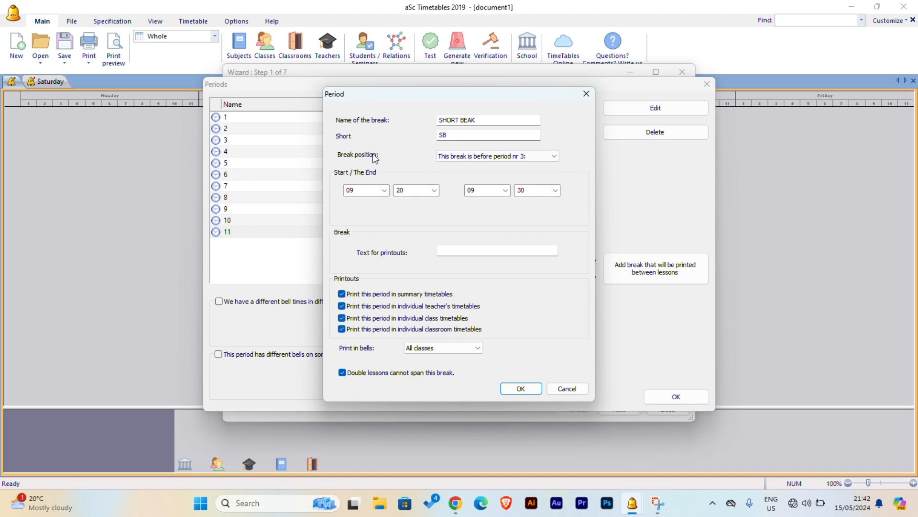
pyautogui.click(521, 389)
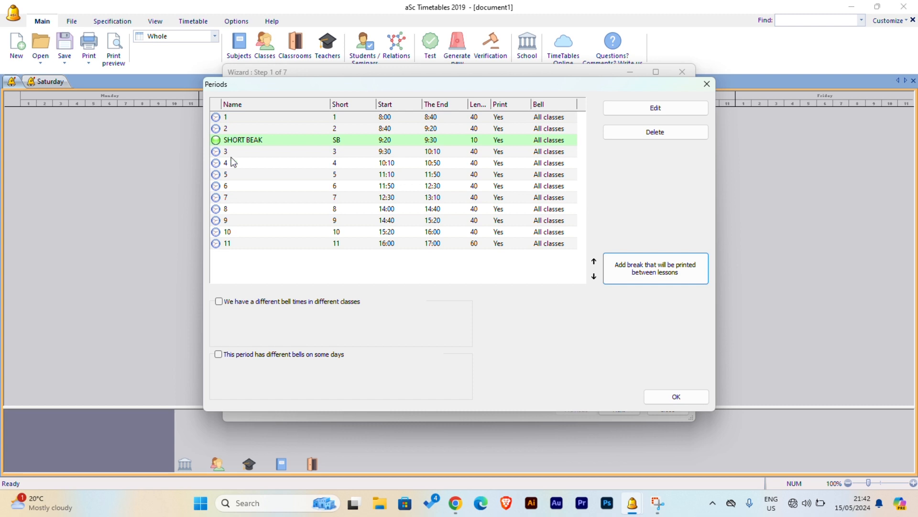
# - Add a second printed break named LONG BREAK with the short name LB, positioned before period 5
pyautogui.click(665, 269)
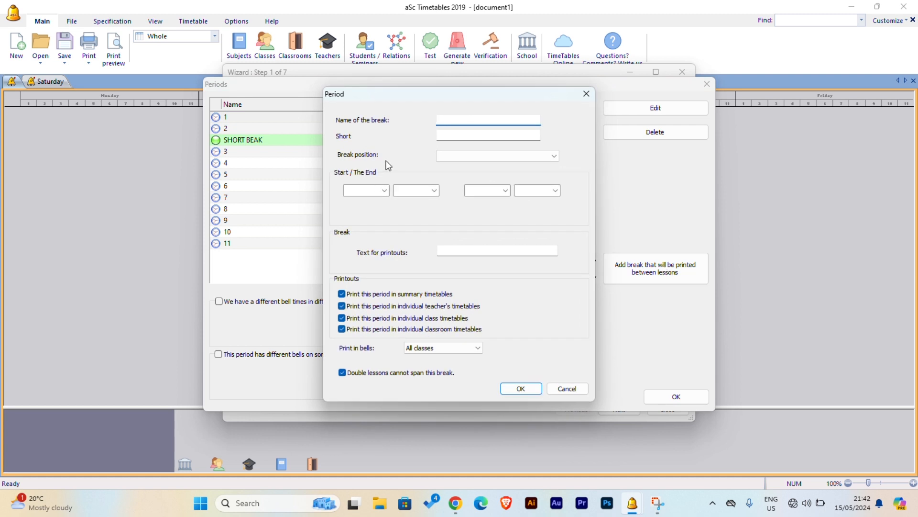
pyautogui.write('LONG BREAK')
pyautogui.click(463, 135)
pyautogui.write('LNB')
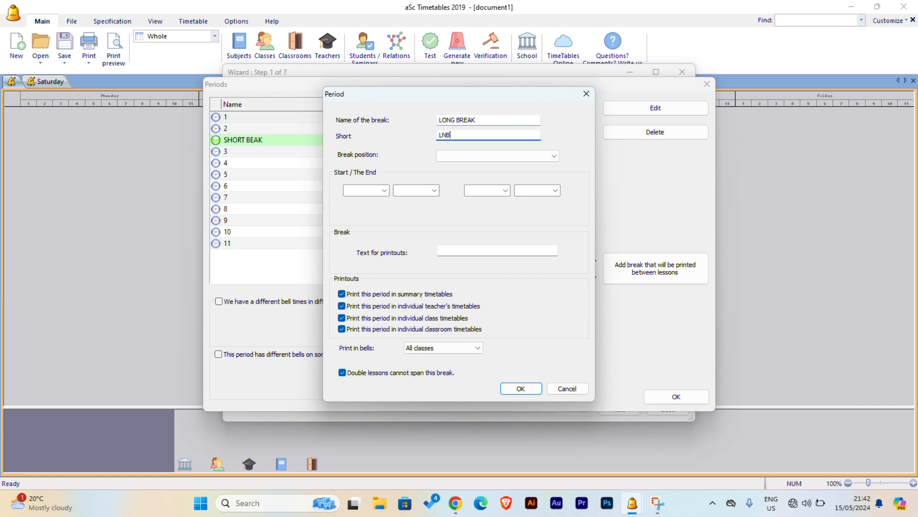
pyautogui.press('BackSpace')
pyautogui.press('BackSpace')
pyautogui.click(554, 161)
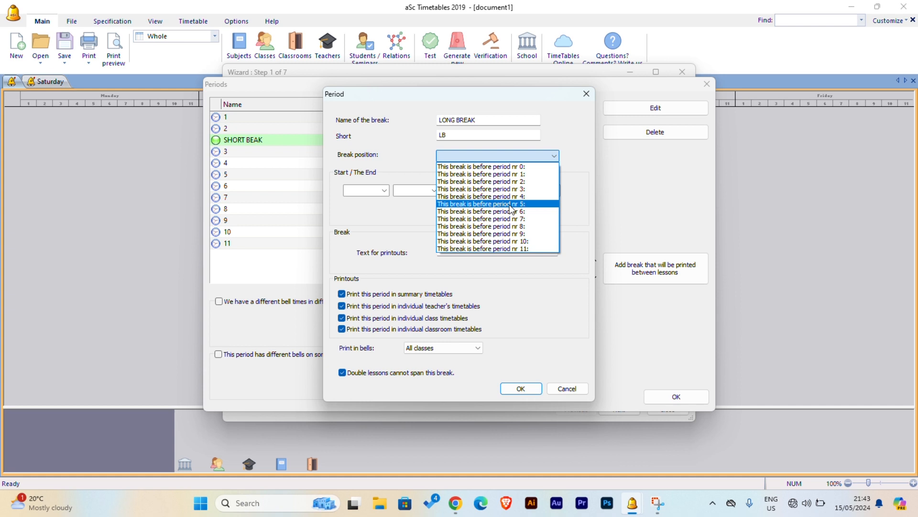
pyautogui.click(511, 204)
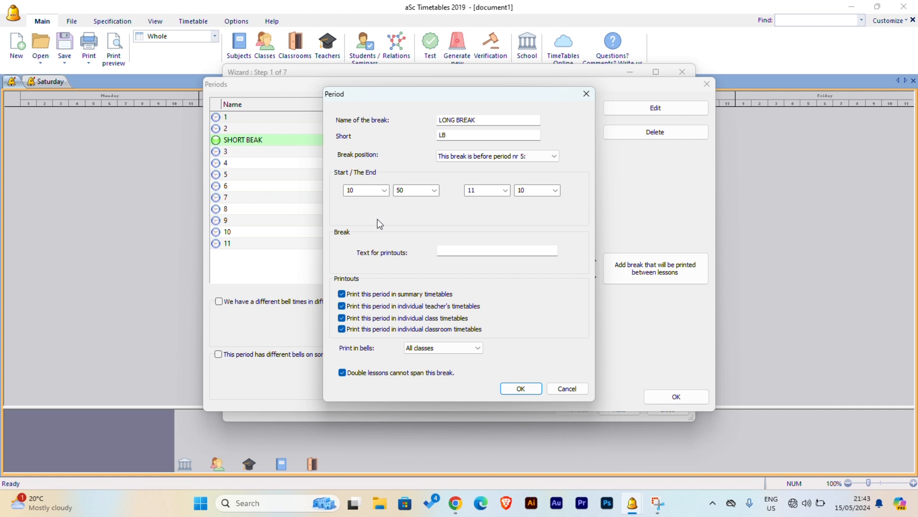
pyautogui.click(531, 391)
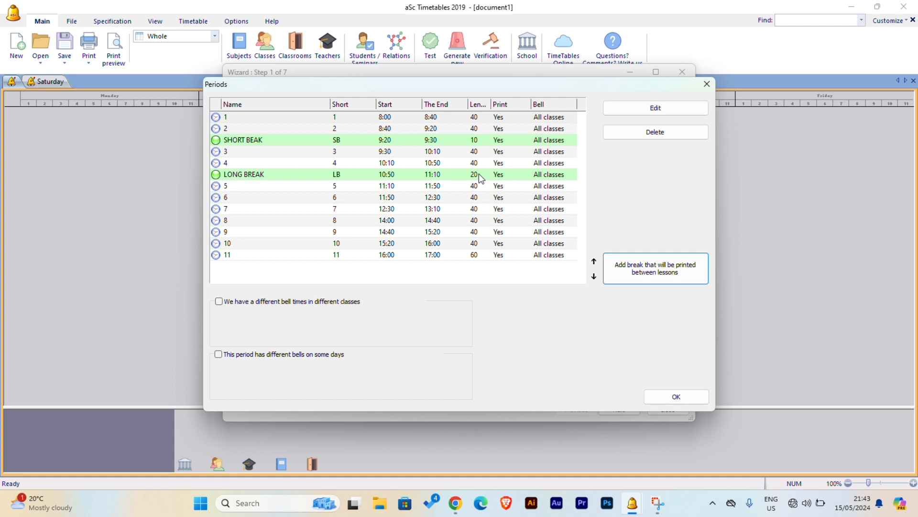
# - Add a printed break named LUNCH BREAK with the short name LB before period 8, and confirm the periods list
pyautogui.click(639, 277)
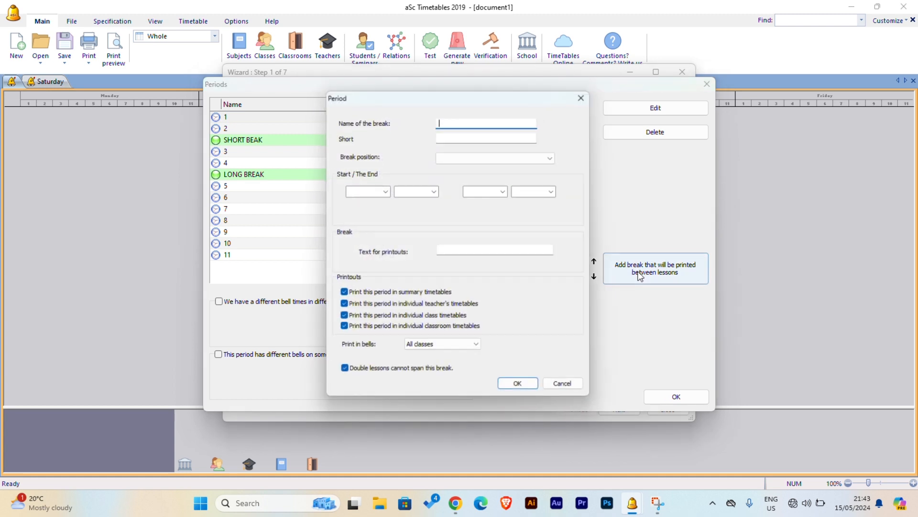
pyautogui.write('L')
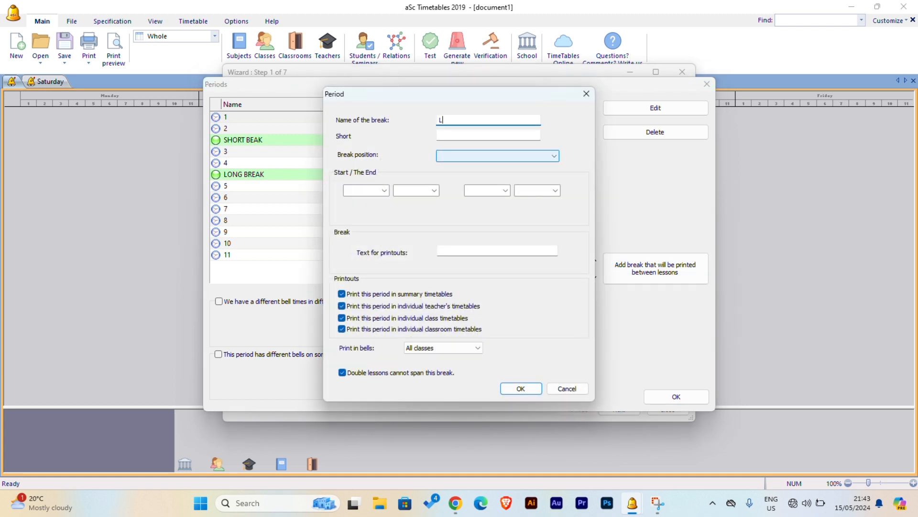
pyautogui.write('UNCH BREAK')
pyautogui.press('Tab')
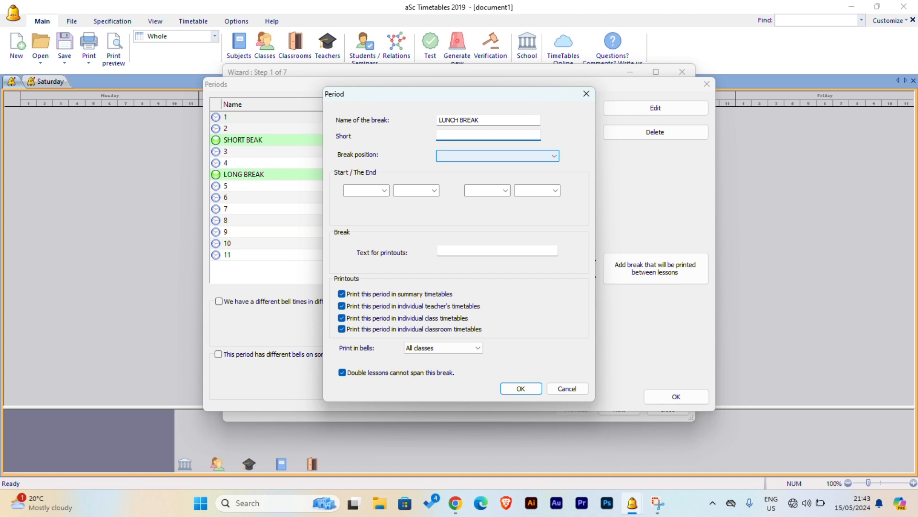
pyautogui.write('LB')
pyautogui.click(552, 155)
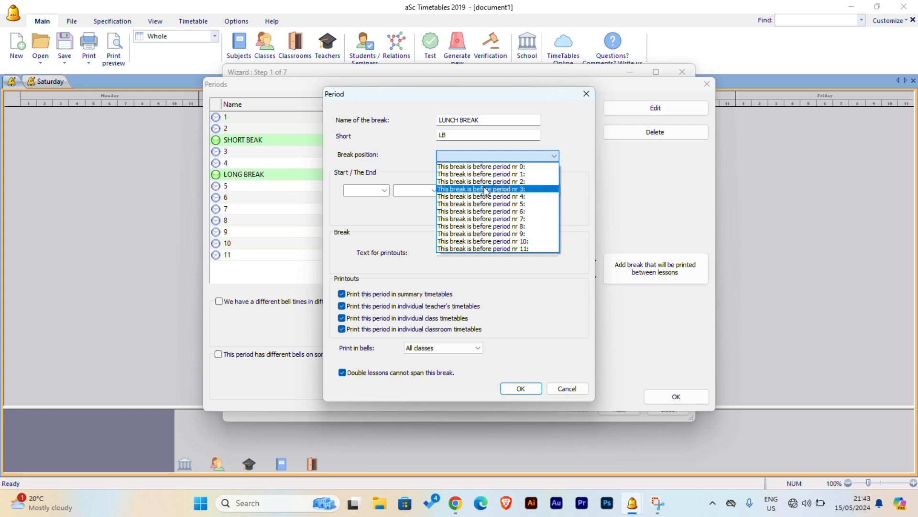
pyautogui.click(506, 226)
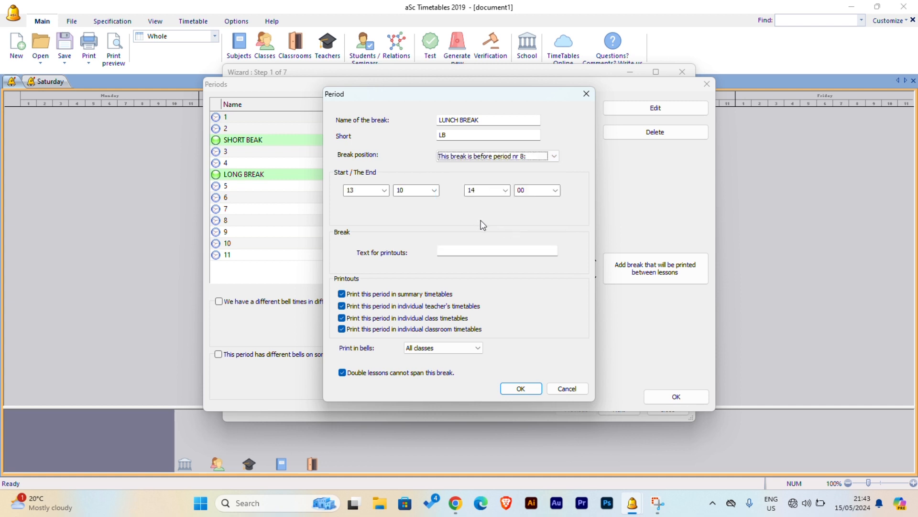
pyautogui.click(521, 388)
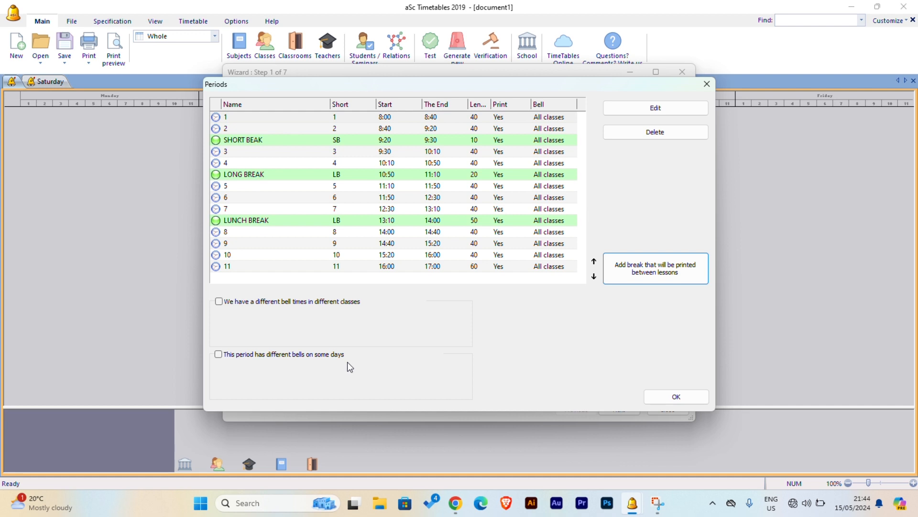
pyautogui.click(685, 398)
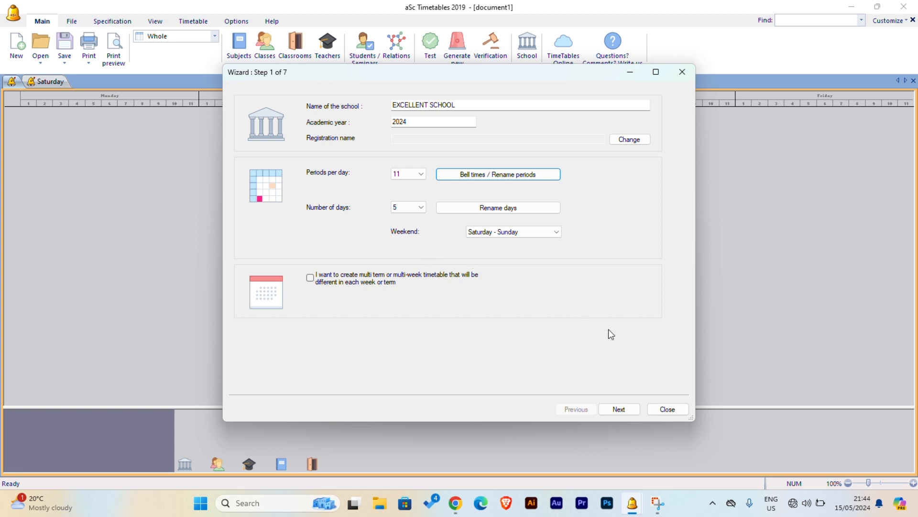
# - Look through the school questions on step 2 of the wizard without answering them, and close the wizard
pyautogui.click(622, 411)
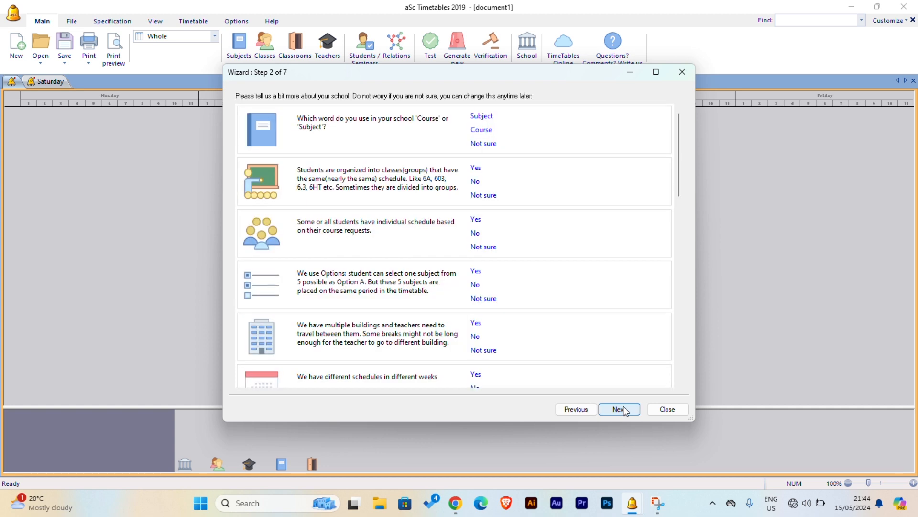
pyautogui.scroll(-10, 493, 191)
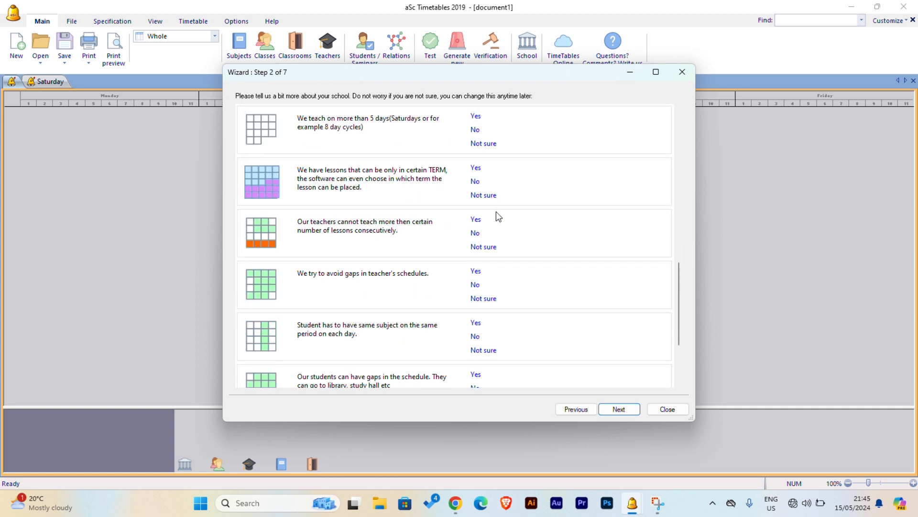
pyautogui.scroll(-5, 496, 217)
pyautogui.scroll(15, 495, 211)
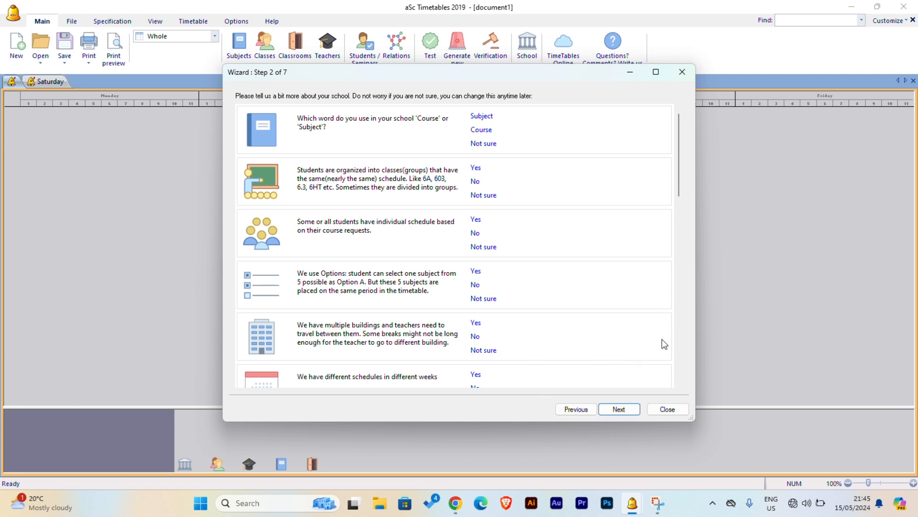
pyautogui.click(677, 410)
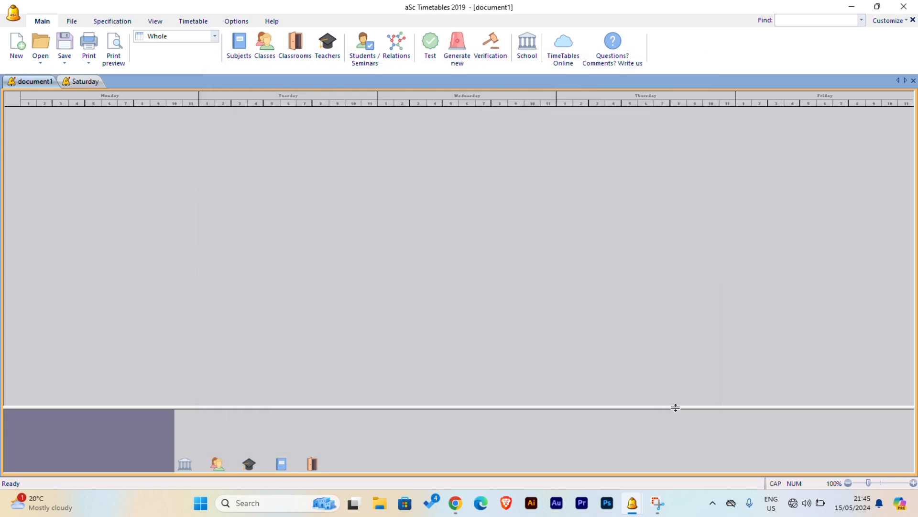